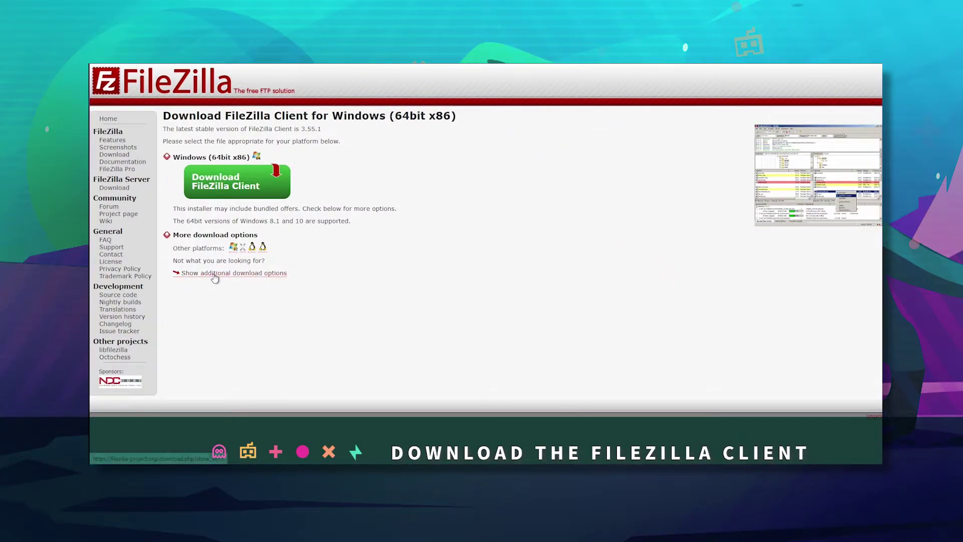
Step: Reveal the FileZilla Client download links for all platforms
left_click(215, 274)
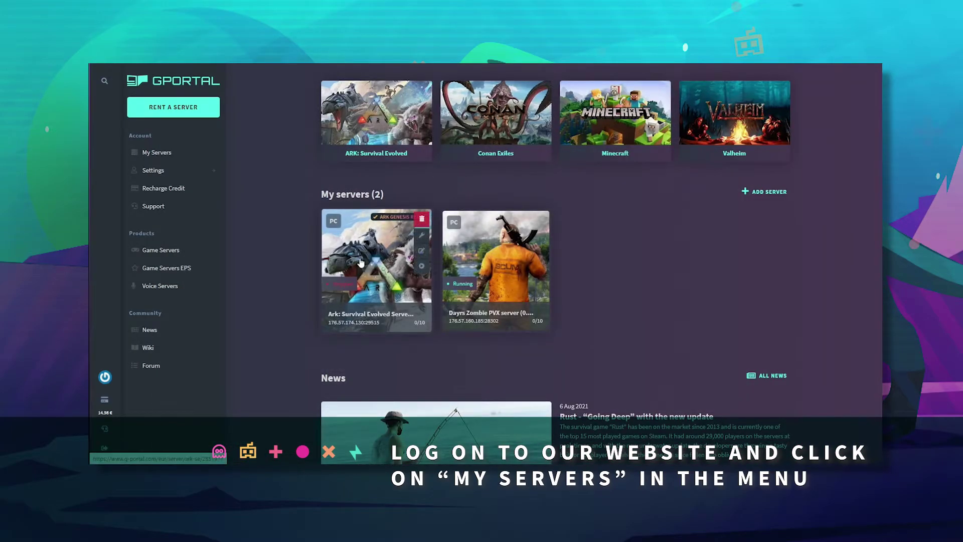
Step: Open the Ark: Survival Evolved server from My servers to view its FTP access data
left_click(360, 261)
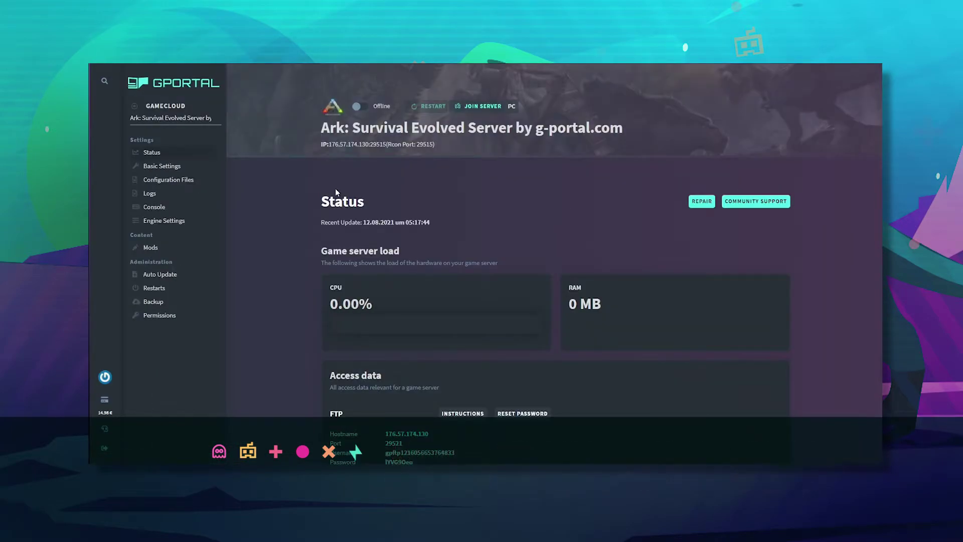
scroll(300, 223, "down", 3)
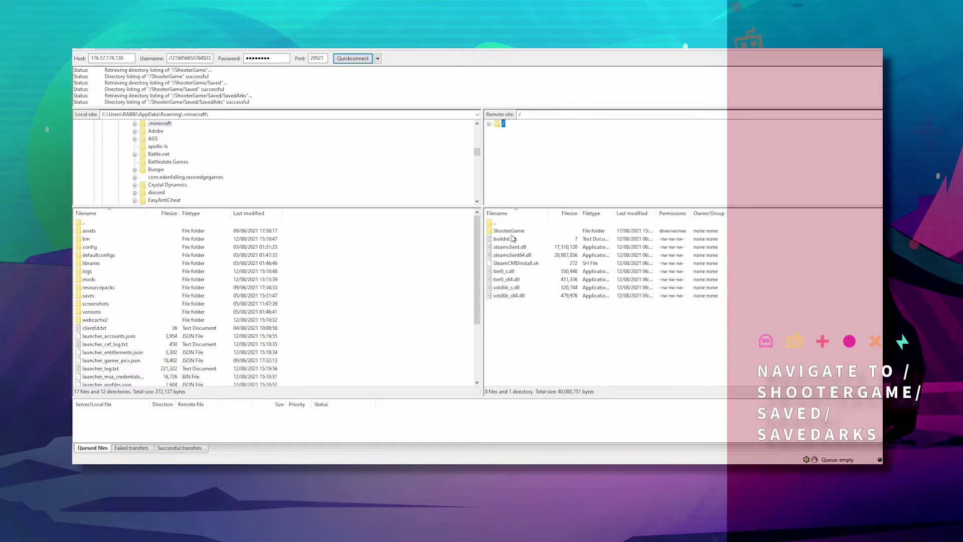
Step: Browse to ShooterGame > Saved > SavedArks and download TheIsland.ark
double_click(510, 231)
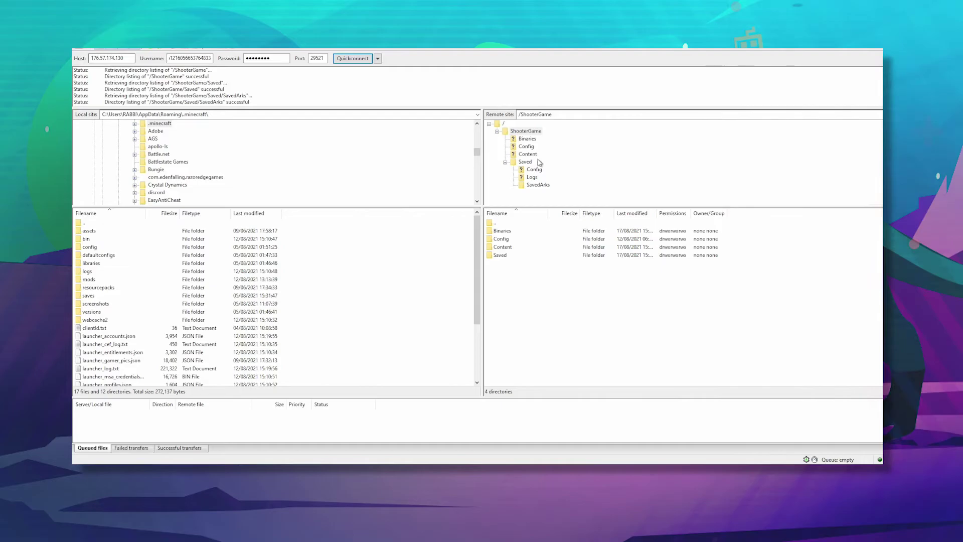
left_click(538, 187)
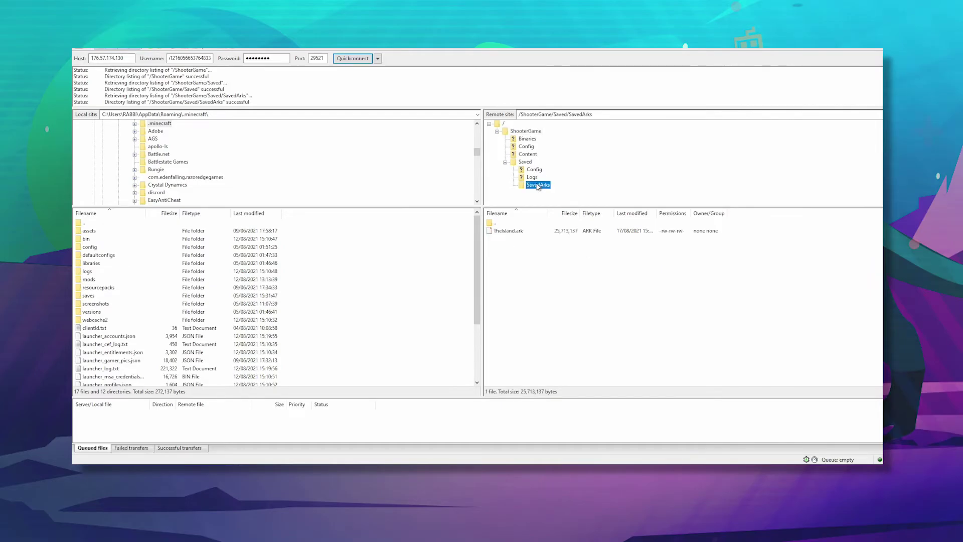
left_click(507, 233)
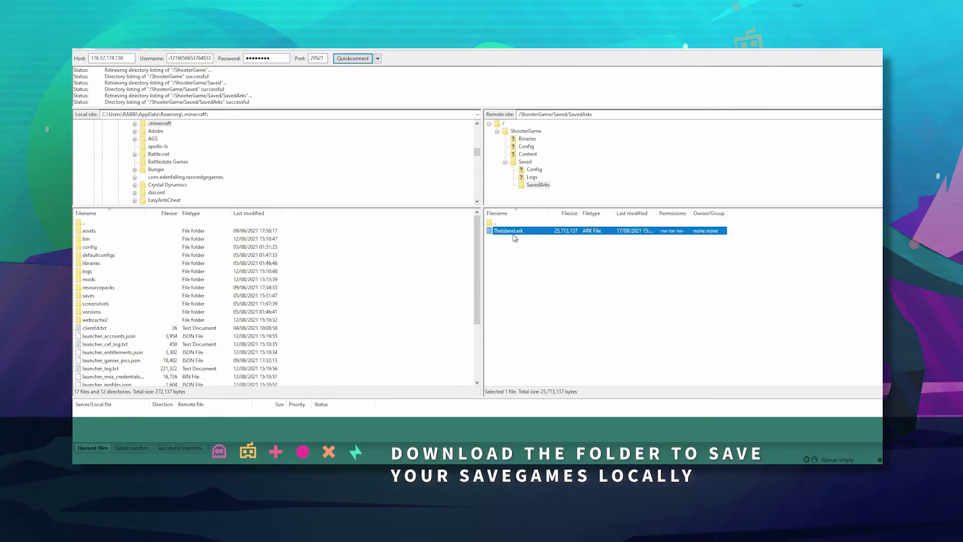
right_click(510, 233)
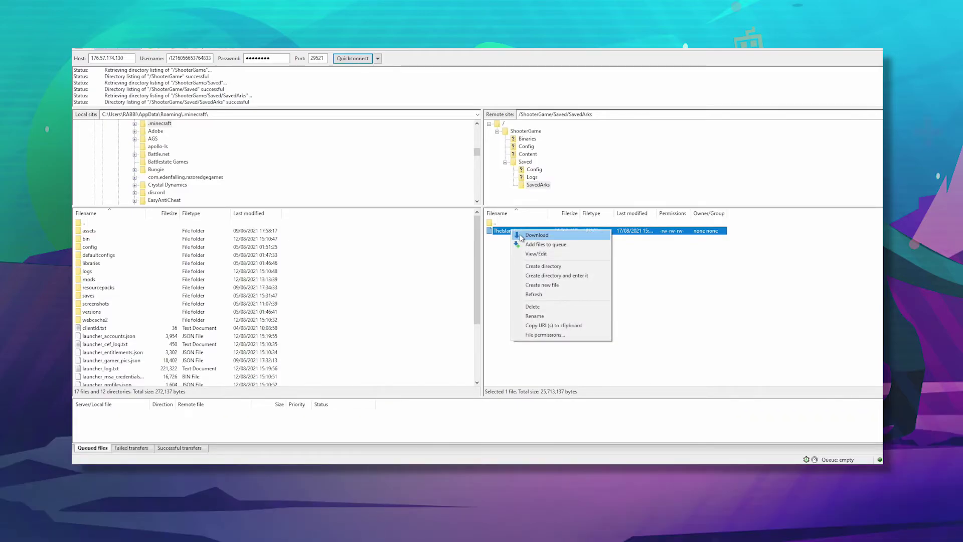
key("Escape")
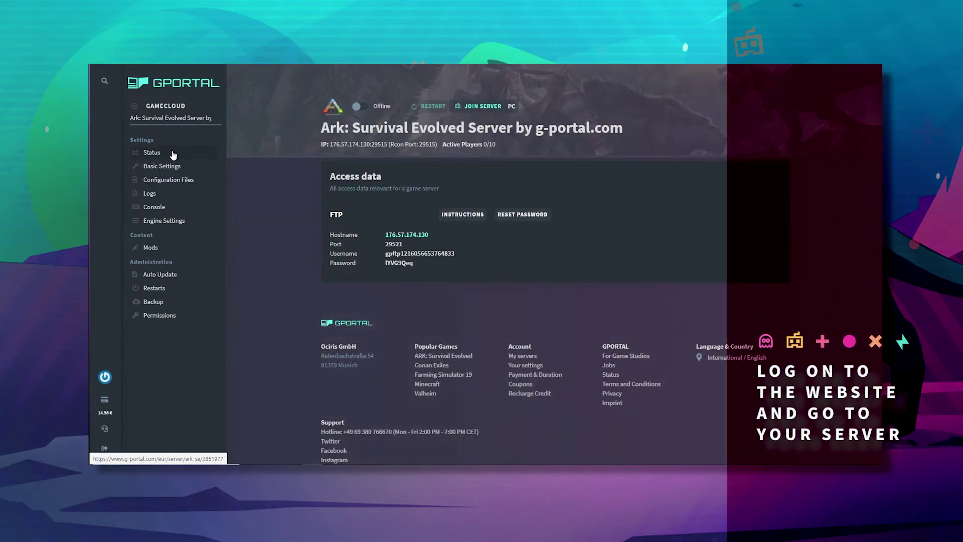
Step: Go from the Ark server's Status page to its Basic Settings
left_click(172, 154)
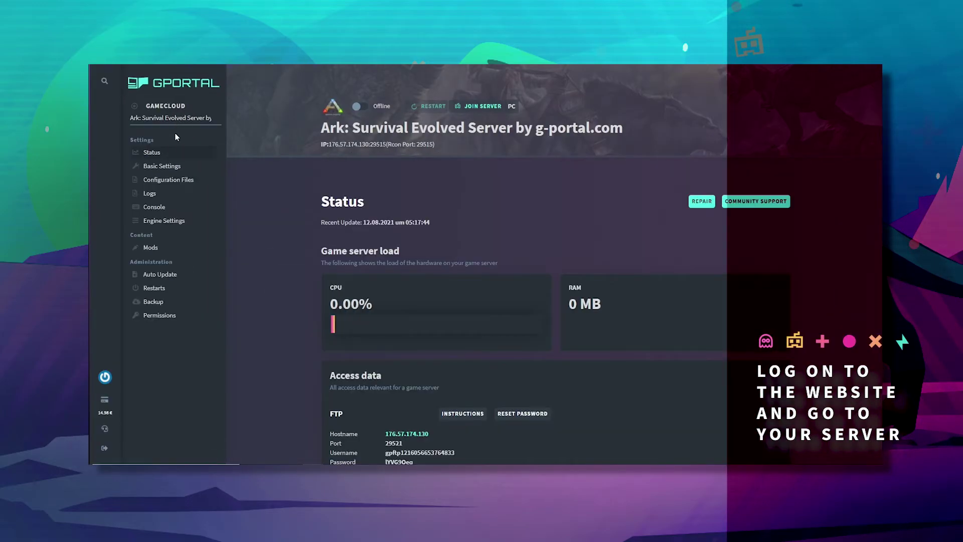
left_click(171, 166)
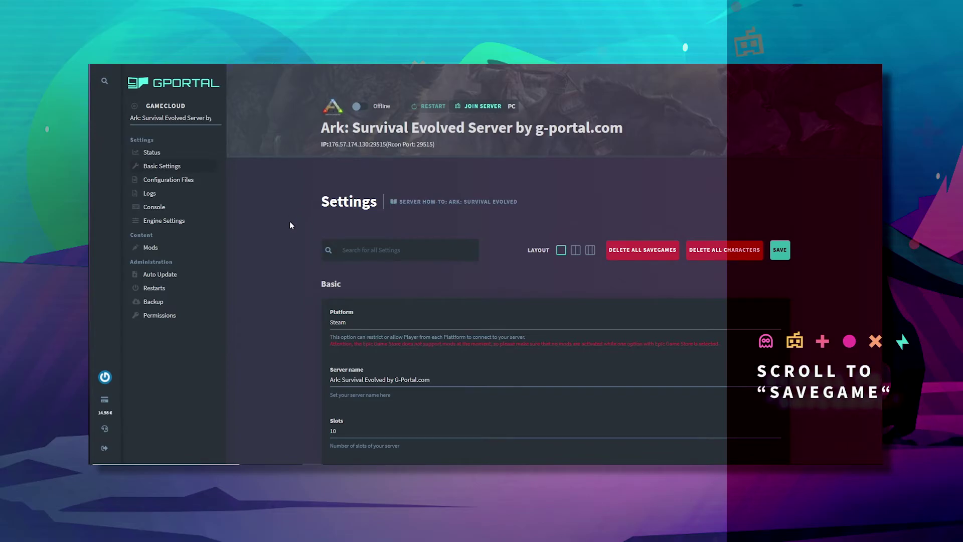
scroll(293, 222, "down", 2)
scroll(313, 315, "down", 2)
Step: Choose TheIsland as the Ark server's savegame and save the settings
left_click(355, 382)
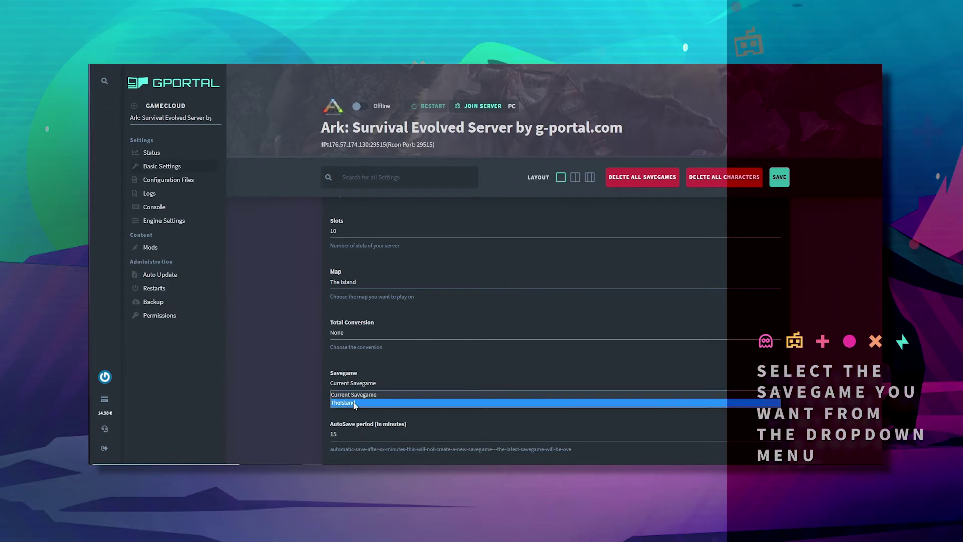
left_click(353, 403)
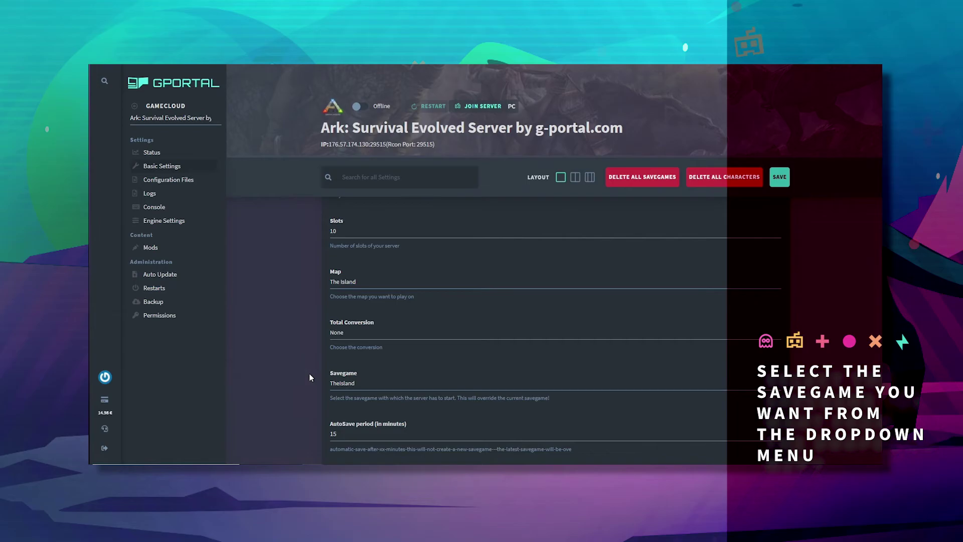
left_click(786, 182)
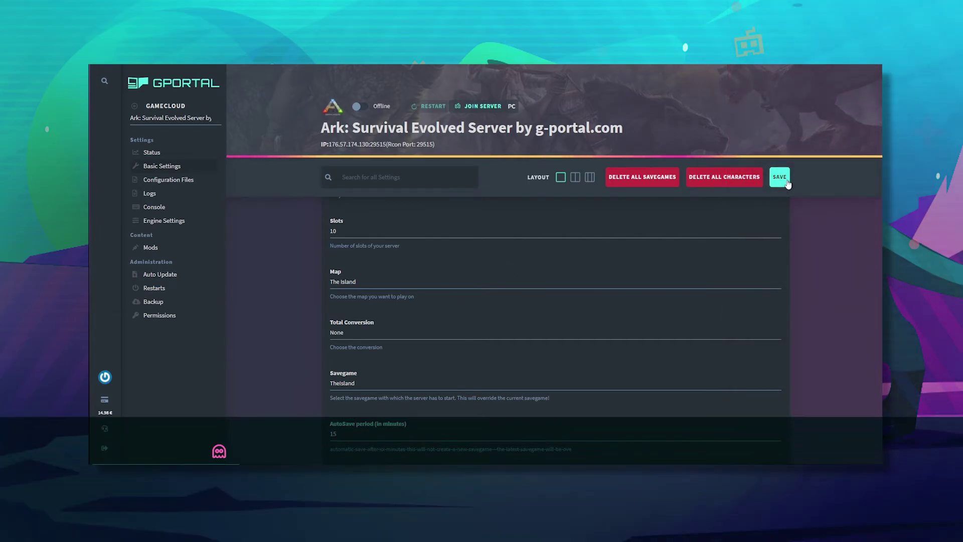